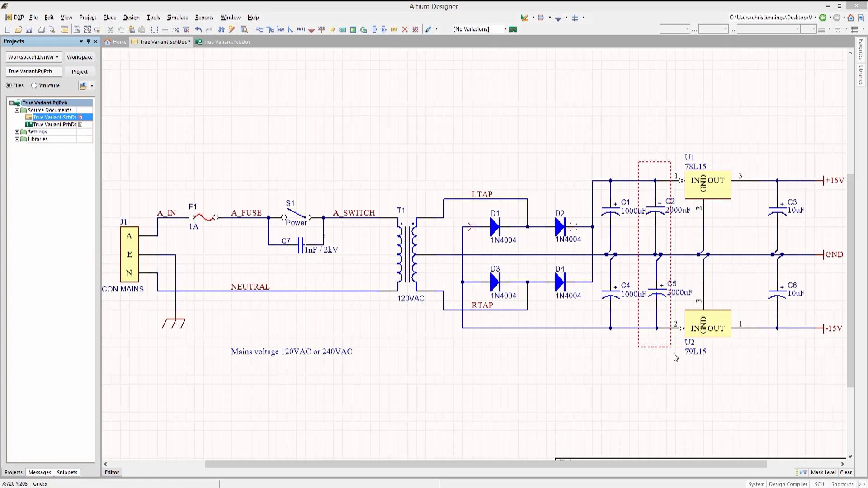
# Step: Inspect the dashed compile mask around C2 and C5, then select the True Variant project
pyautogui.click(663, 347)
pyautogui.click(608, 390)
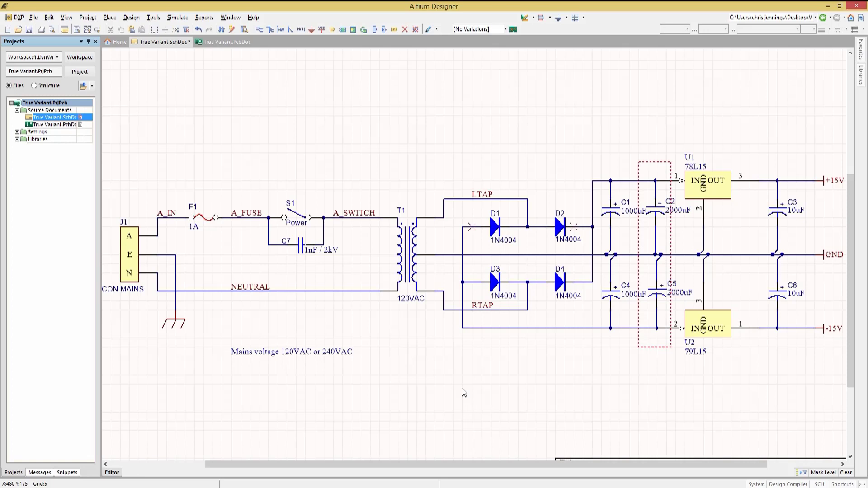
pyautogui.click(49, 103)
# Step: Open Variant Management from the True Variant project's context menu
pyautogui.rightClick(50, 103)
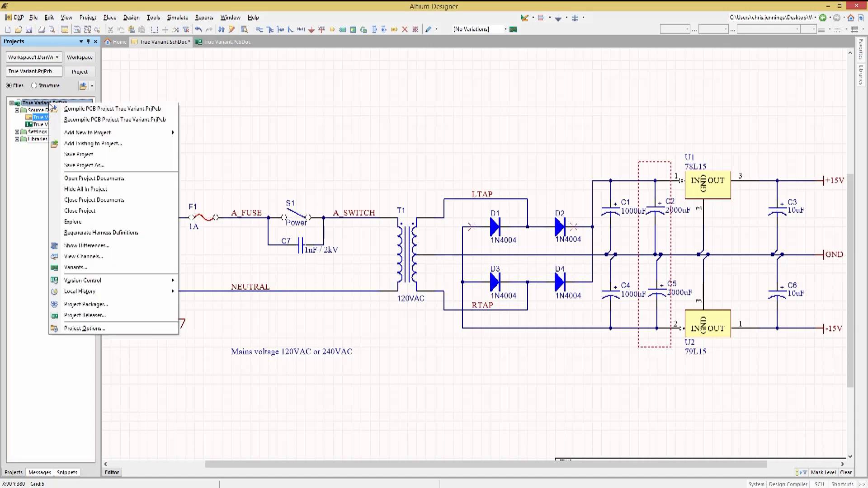
pyautogui.click(87, 268)
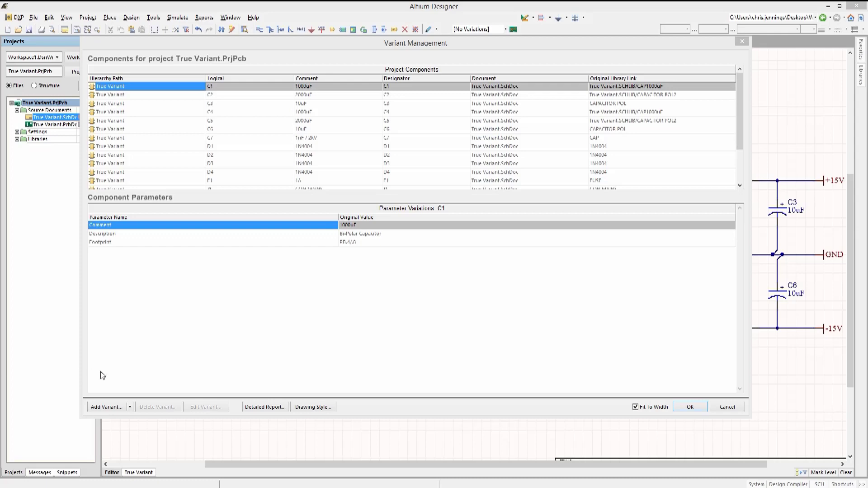
# Step: Add two new project variants named 120VAC and 240VAC
pyautogui.click(108, 407)
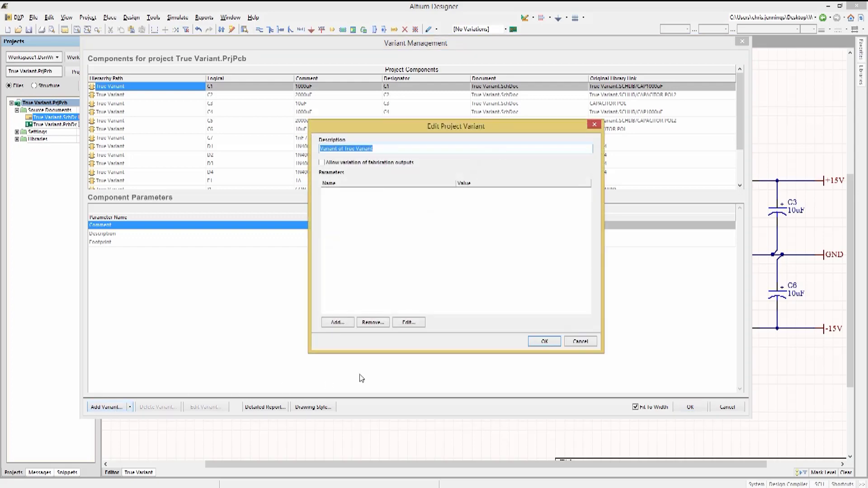
pyautogui.write('120VAC')
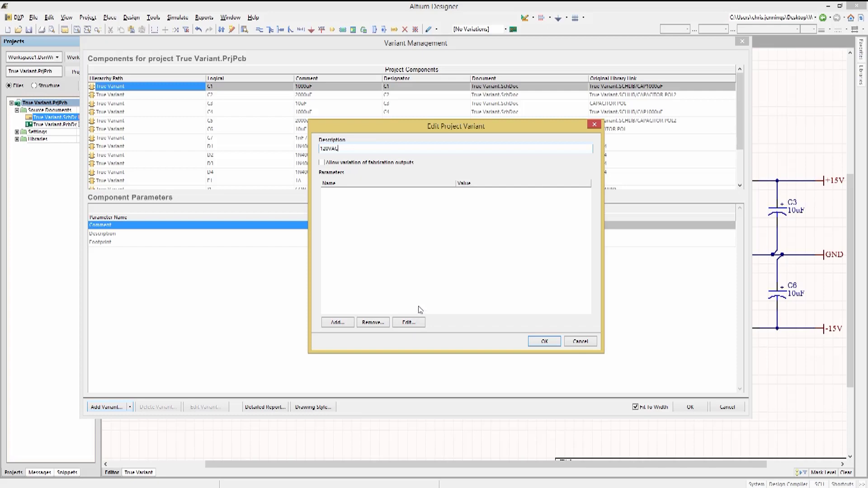
pyautogui.click(544, 341)
pyautogui.click(108, 407)
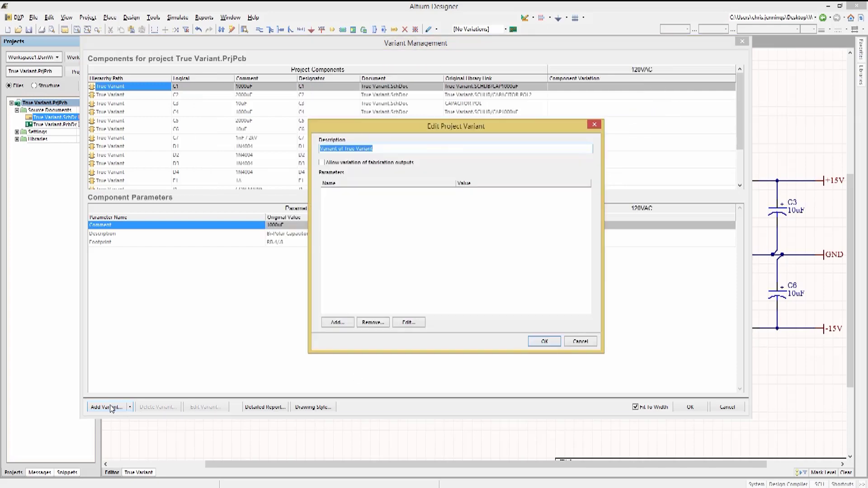
pyautogui.write('240VAC')
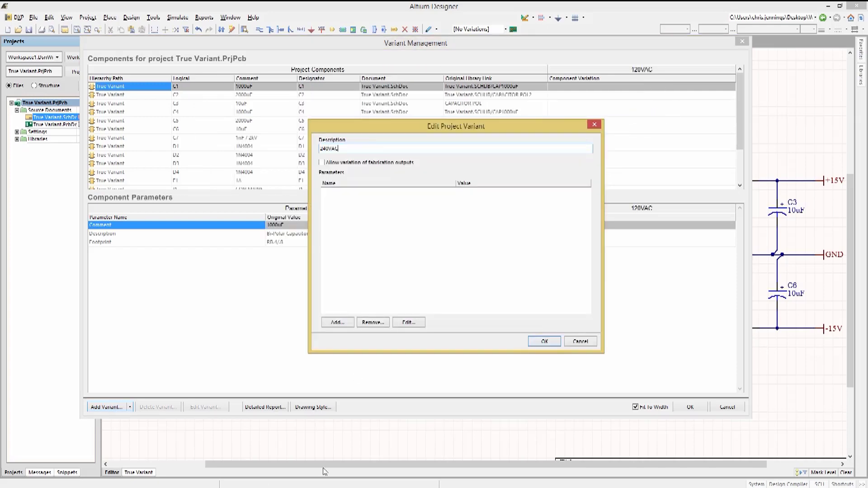
pyautogui.click(544, 342)
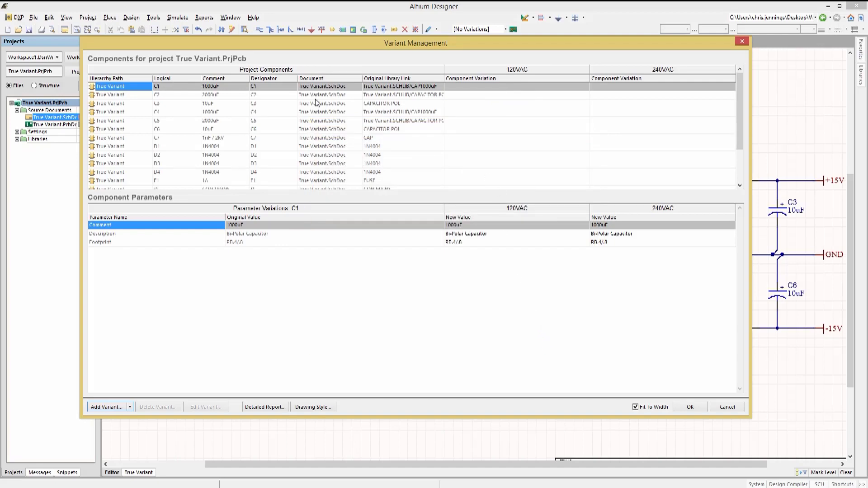
# Step: Mark C1 and C4 as Not Fitted in the 240VAC variant
pyautogui.click(180, 88)
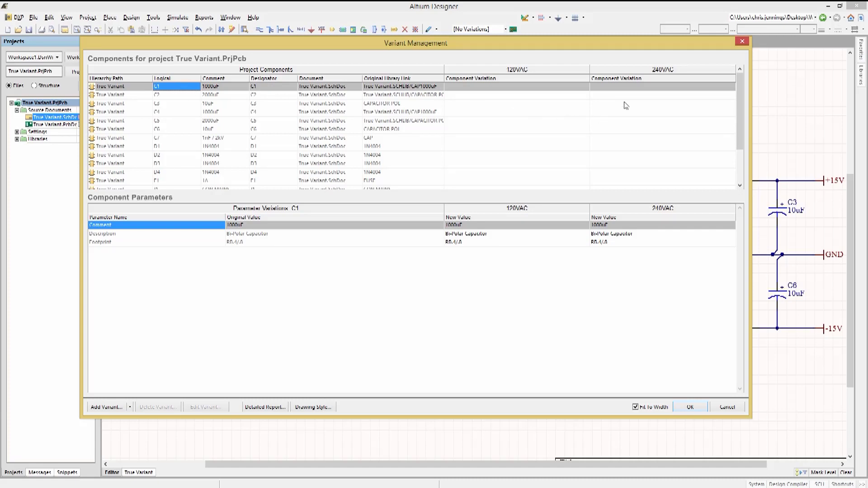
pyautogui.doubleClick(654, 90)
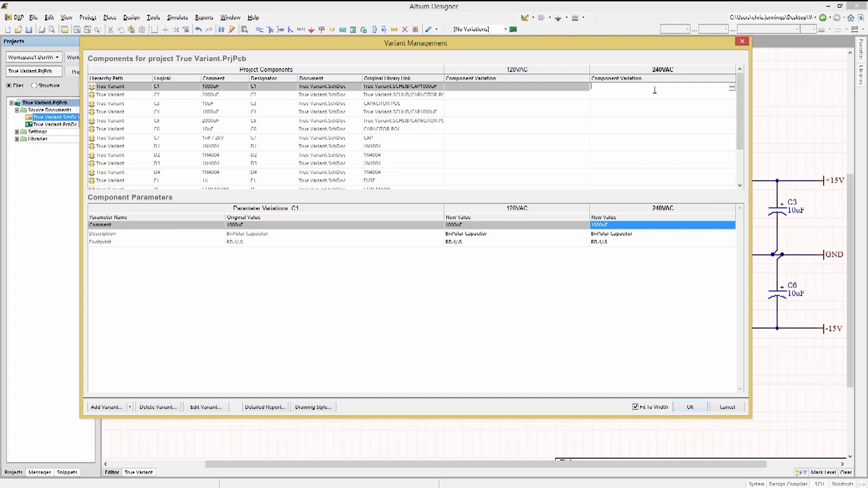
pyautogui.click(731, 87)
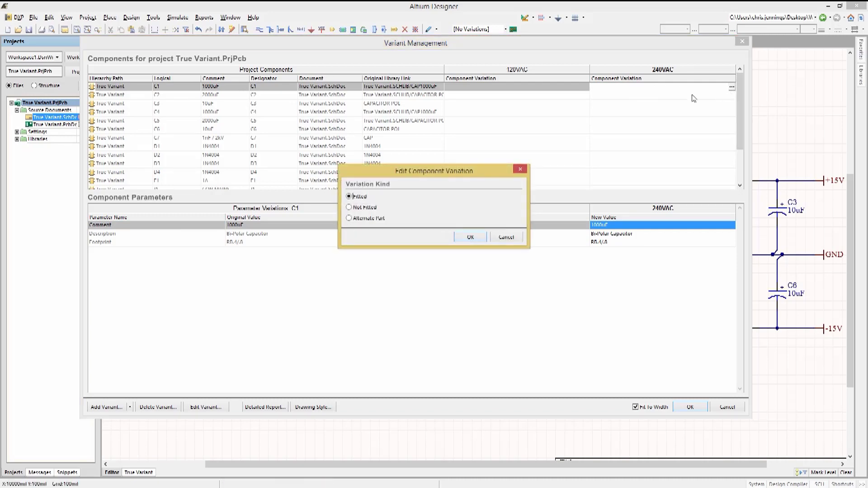
pyautogui.click(372, 209)
pyautogui.click(469, 237)
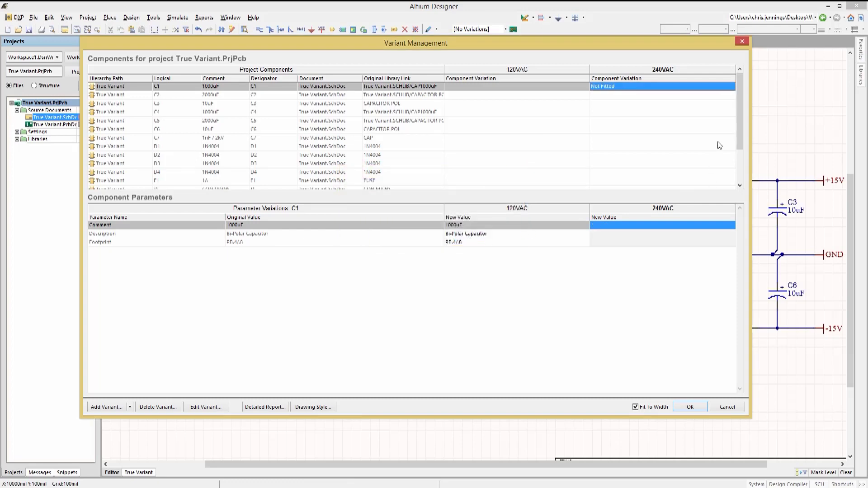
pyautogui.click(175, 113)
pyautogui.click(716, 112)
pyautogui.click(731, 112)
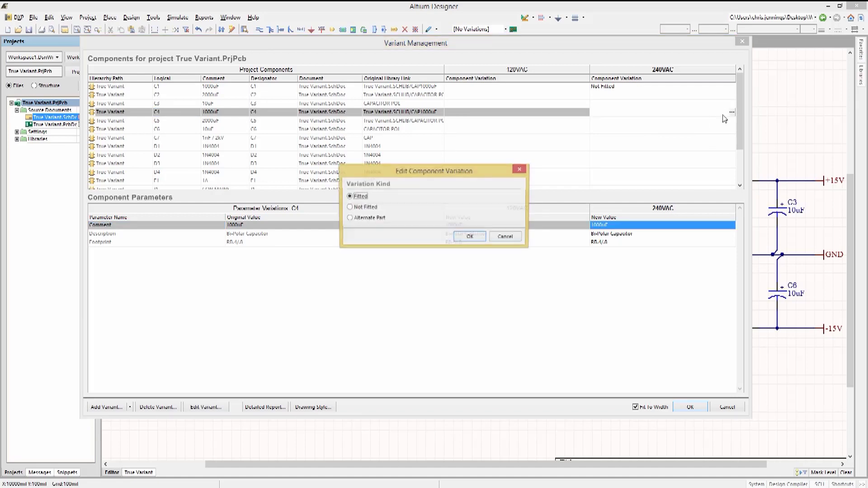
pyautogui.click(387, 210)
pyautogui.click(469, 236)
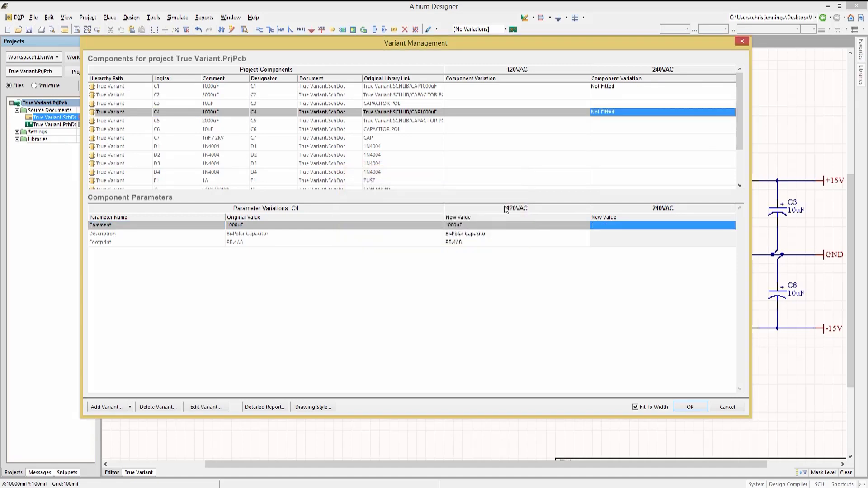
# Step: Mark C2 and C5 as Not Fitted in the 120VAC variant
pyautogui.click(477, 95)
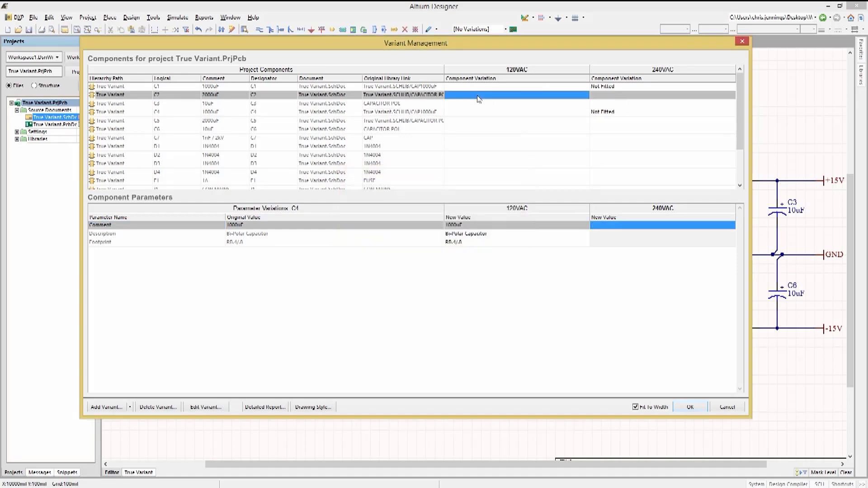
pyautogui.click(585, 95)
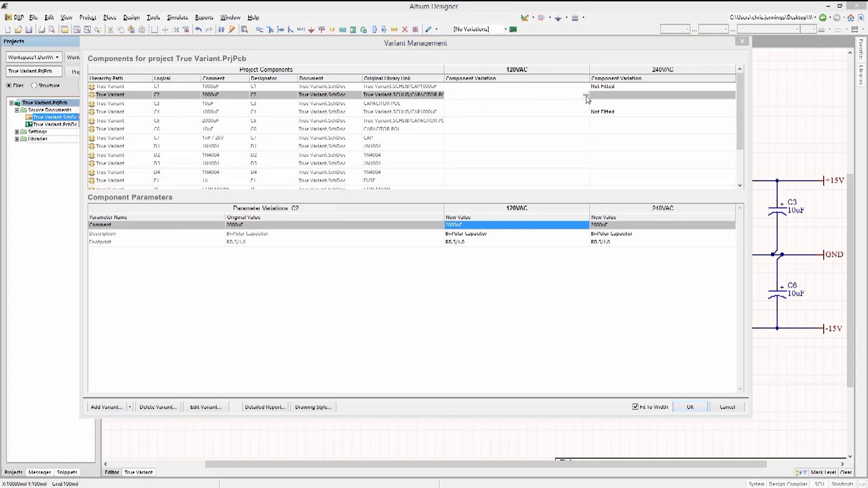
pyautogui.click(349, 207)
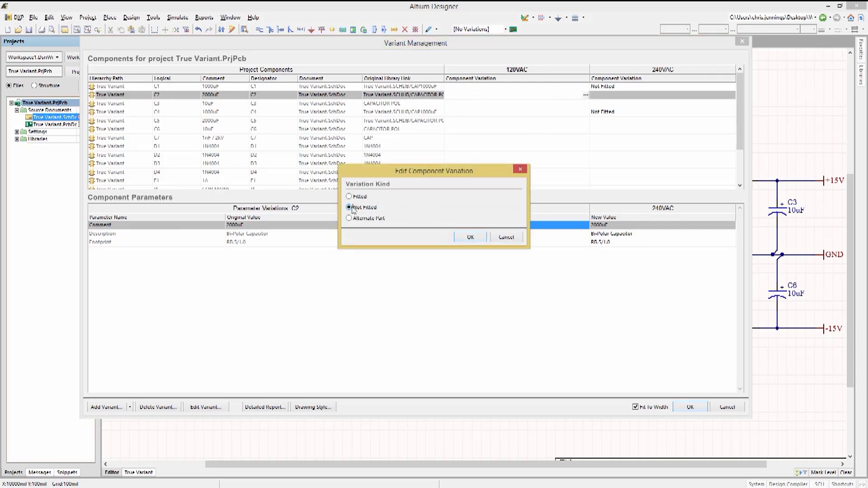
pyautogui.click(461, 237)
pyautogui.click(508, 121)
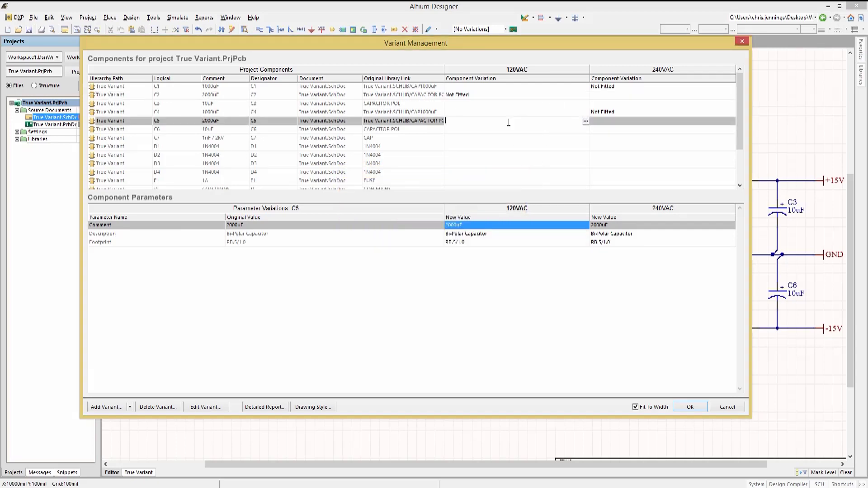
pyautogui.click(585, 121)
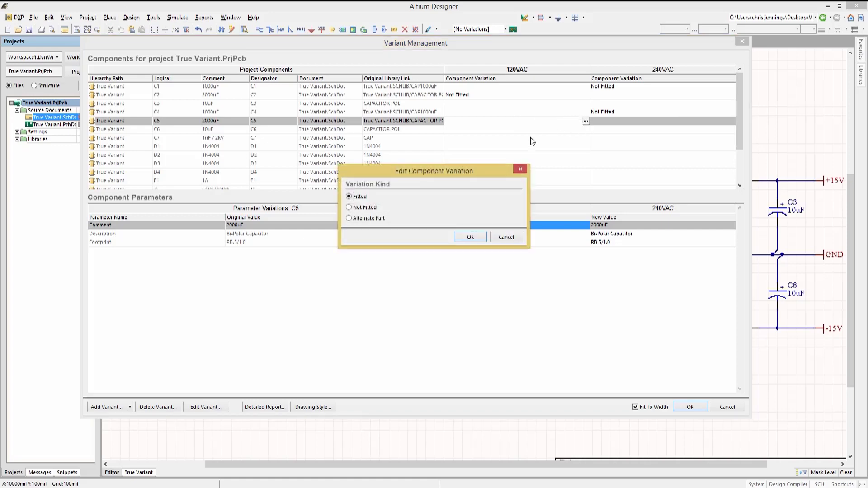
pyautogui.click(349, 207)
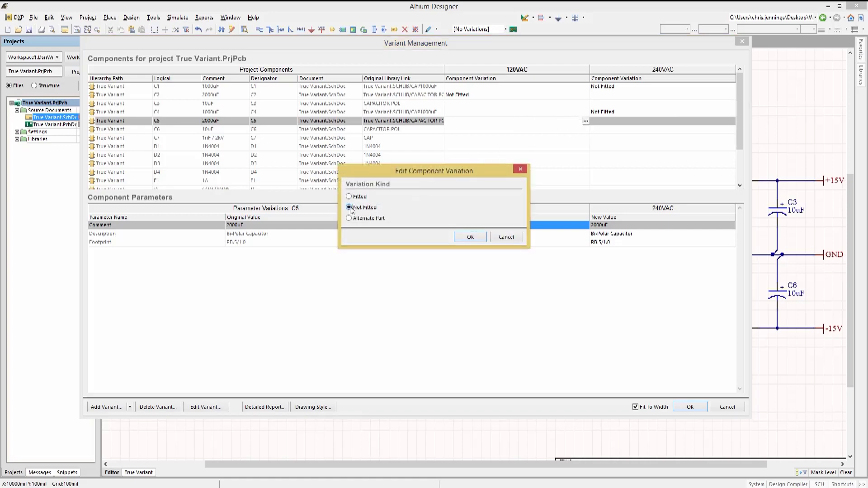
pyautogui.click(462, 237)
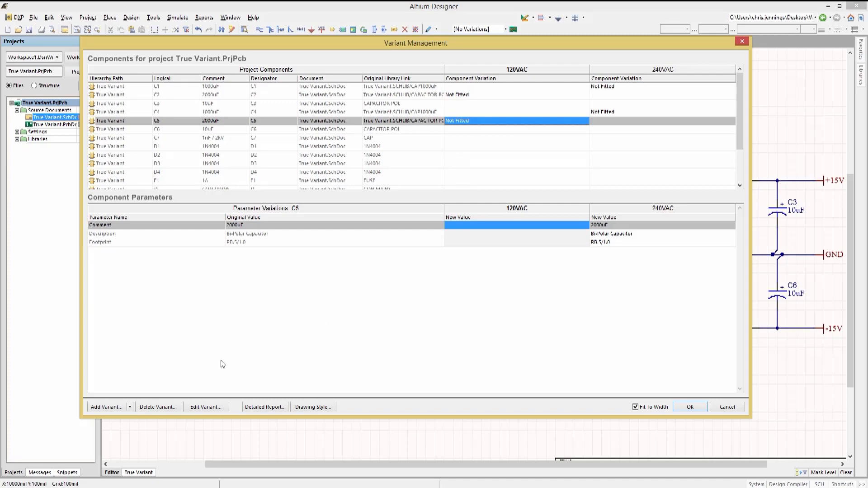
# Step: Try mesh and DNI text marking for schematics in Variant Options, keeping the red cross
pyautogui.click(312, 406)
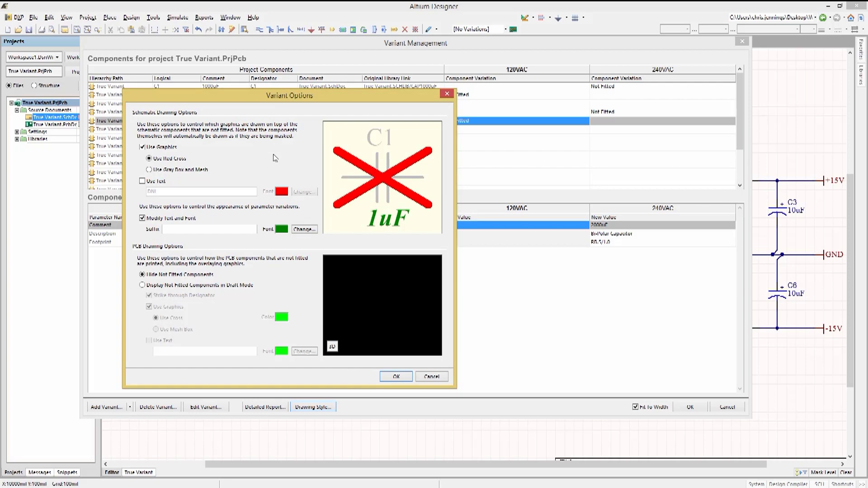
pyautogui.click(150, 170)
pyautogui.click(150, 158)
pyautogui.click(143, 181)
pyautogui.click(142, 148)
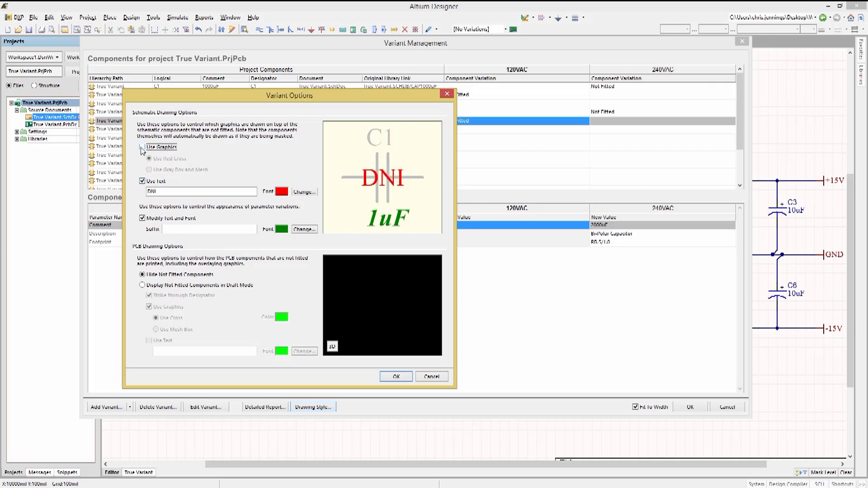
pyautogui.click(143, 181)
pyautogui.click(142, 147)
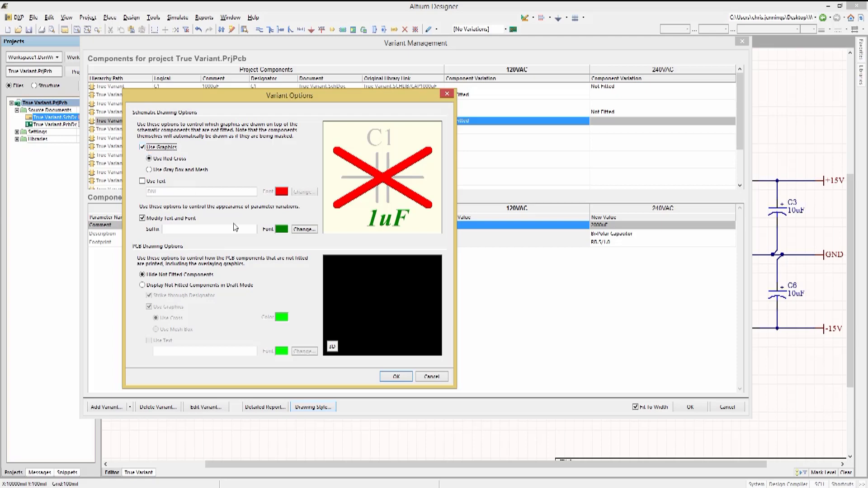
# Step: After trying Draft Mode and Mesh Box, set not-fitted PCB components to Hide and confirm
pyautogui.click(143, 286)
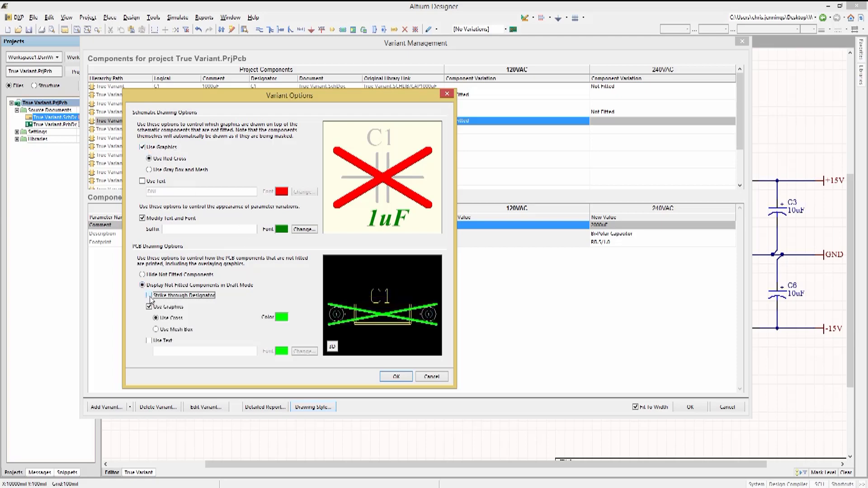
pyautogui.click(149, 307)
pyautogui.click(149, 307)
pyautogui.click(156, 329)
pyautogui.click(155, 318)
pyautogui.click(149, 306)
pyautogui.click(150, 295)
pyautogui.click(142, 274)
pyautogui.click(395, 376)
# Step: Close Variant Management, compile the PCB project and switch to the compiled schematic
pyautogui.click(691, 408)
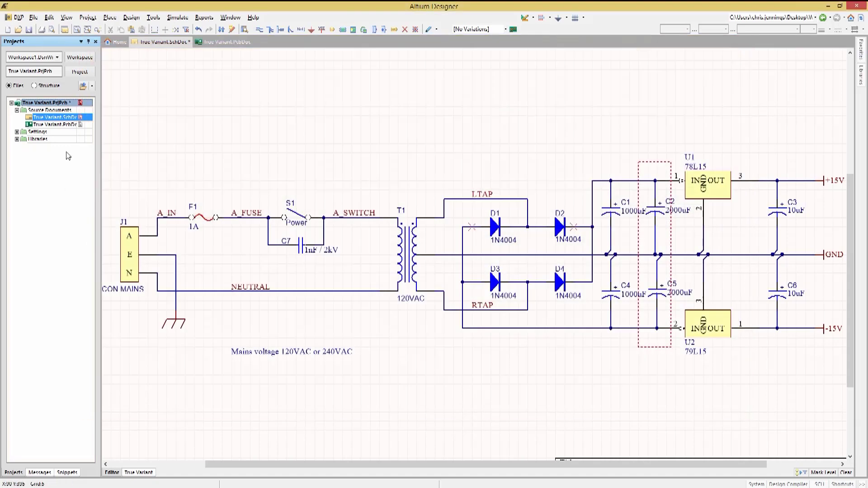
pyautogui.rightClick(41, 103)
pyautogui.click(81, 108)
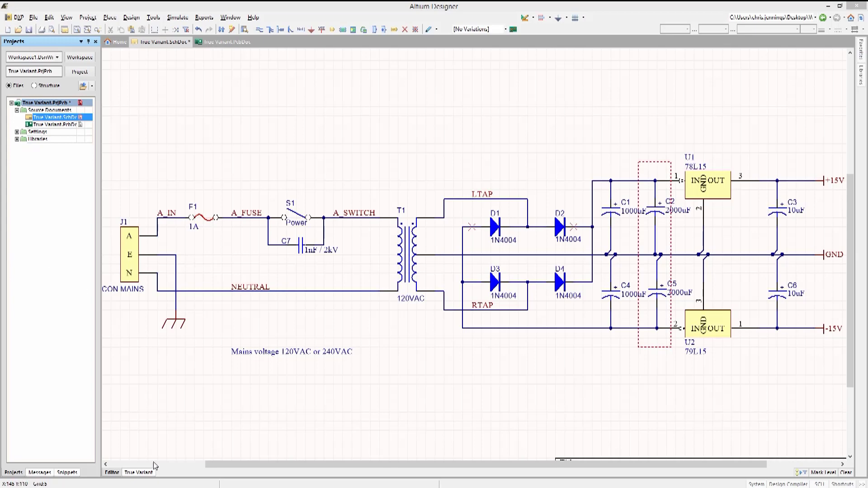
pyautogui.click(142, 475)
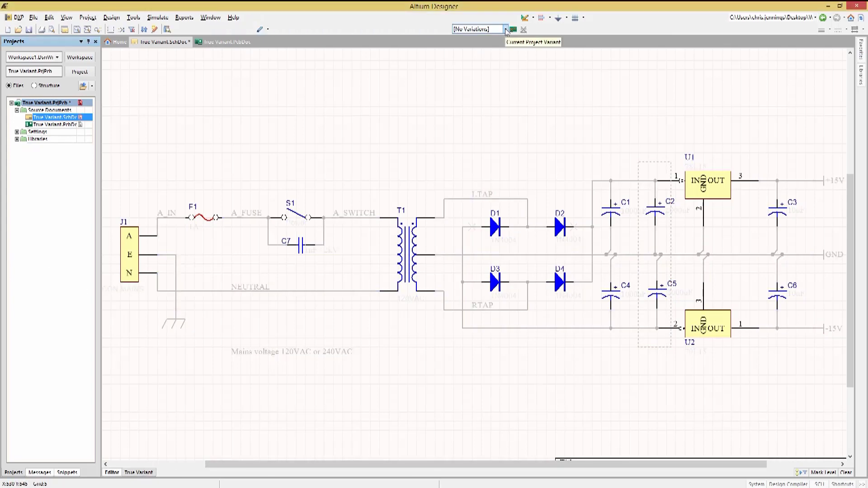
# Step: View the compiled schematic as the 120VAC variant, then as the 240VAC variant
pyautogui.click(505, 30)
pyautogui.click(465, 45)
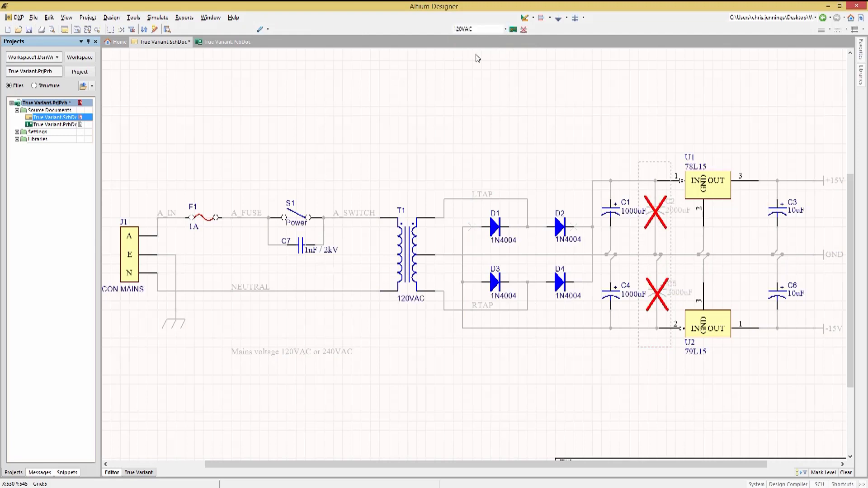
pyautogui.click(505, 30)
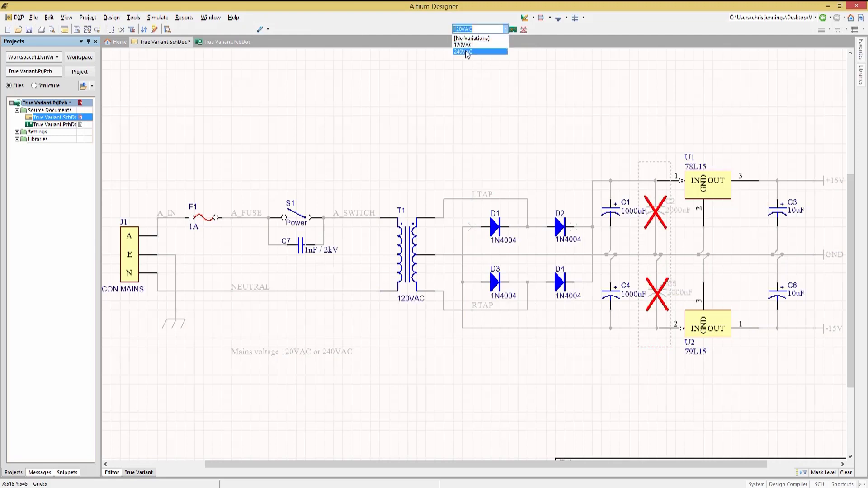
pyautogui.click(467, 53)
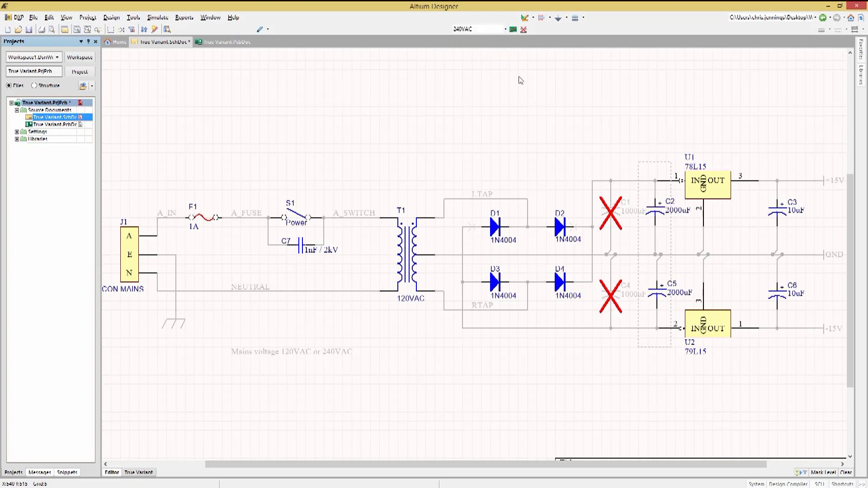
pyautogui.click(113, 18)
pyautogui.click(124, 31)
# Step: Open the True Variant PcbDoc and preview the 120VAC and no-variation boards
pyautogui.click(48, 125)
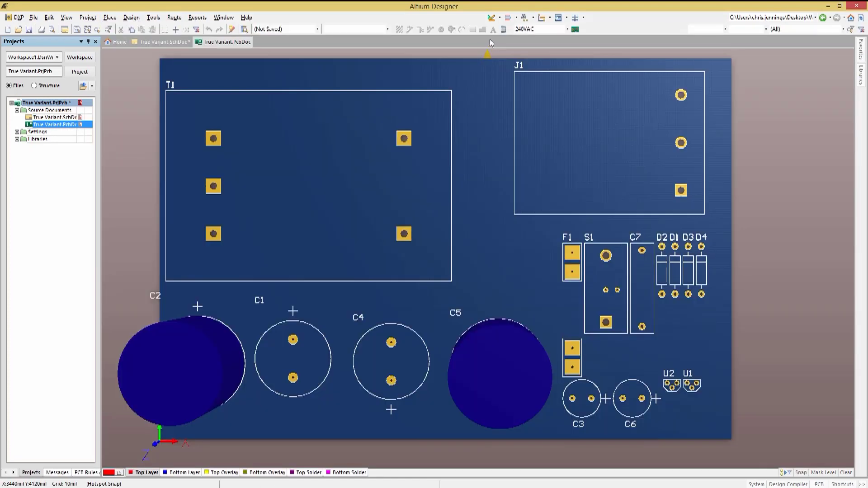
pyautogui.click(559, 30)
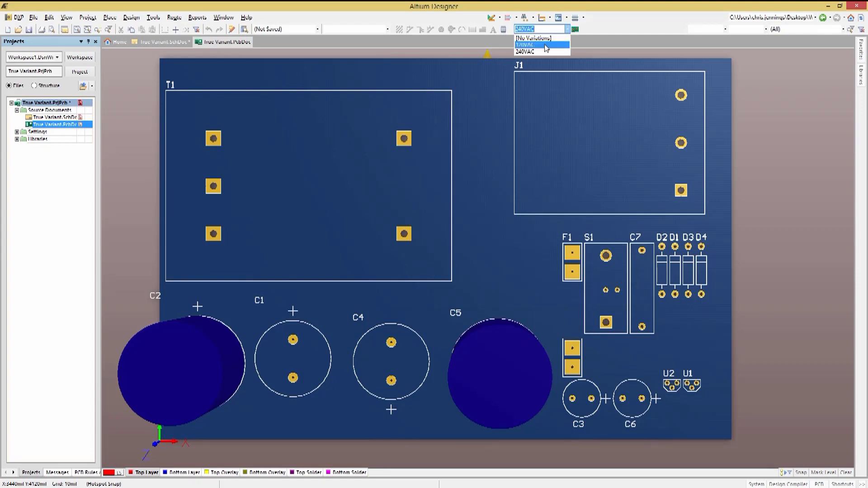
pyautogui.click(543, 42)
pyautogui.click(559, 29)
pyautogui.click(537, 37)
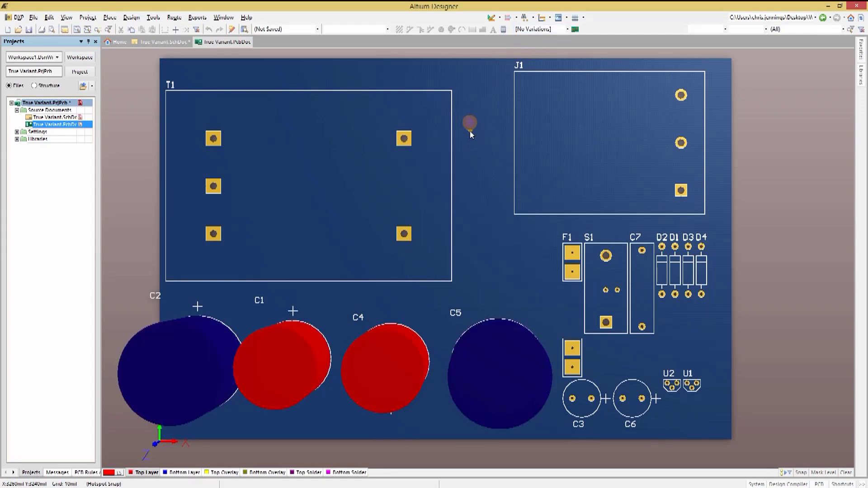
# Step: In 2D, stack C2 onto C1 and C5 onto C4, then check the 240VAC board in 3D
pyautogui.press('2')
pyautogui.moveTo(215, 374); pyautogui.dragTo(294, 336)
pyautogui.moveTo(497, 392); pyautogui.dragTo(391, 388)
pyautogui.press('3')
pyautogui.click(542, 29)
pyautogui.click(533, 52)
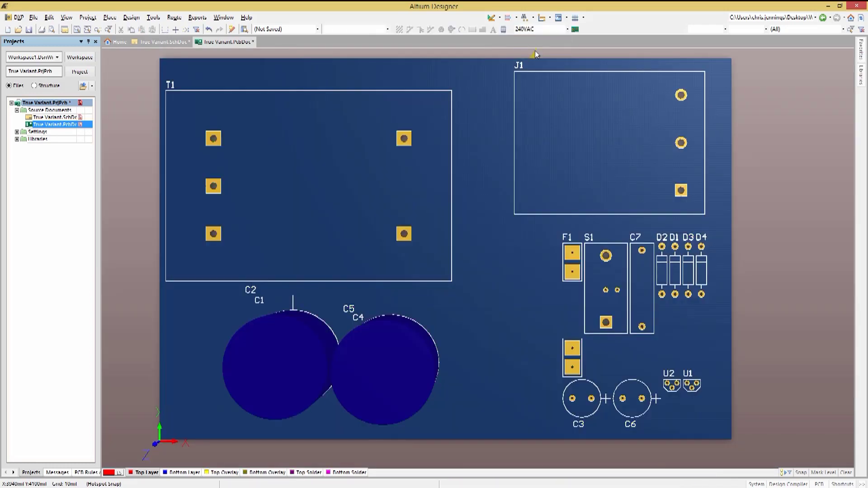
pyautogui.press('2')
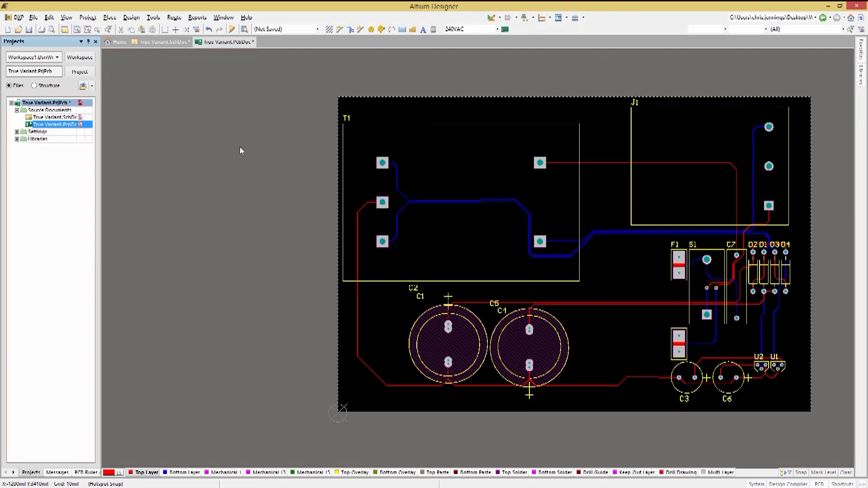
pyautogui.click(163, 41)
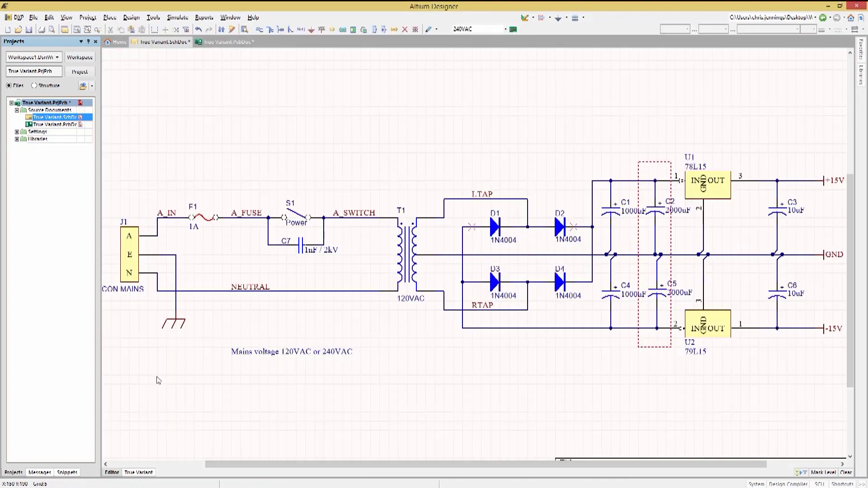
# Step: Delete C2, C5 and the leftover wire stub and junction from the schematic
pyautogui.moveTo(633, 146); pyautogui.dragTo(675, 361)
pyautogui.press('Delete')
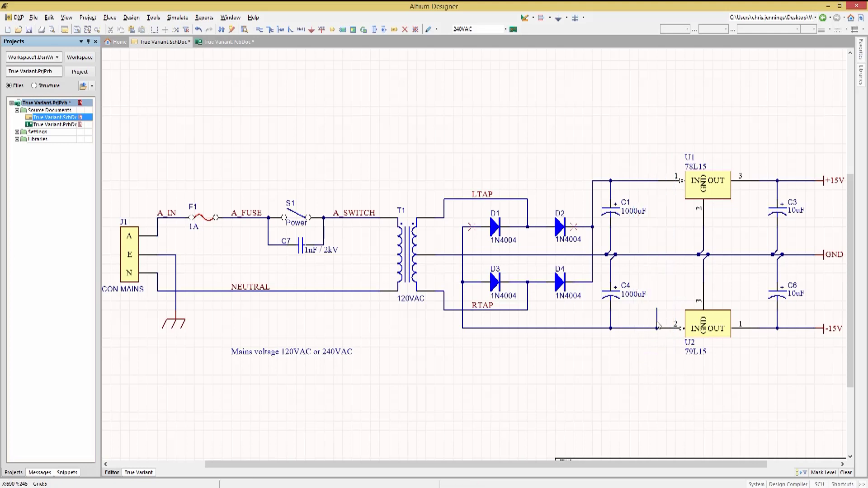
pyautogui.click(657, 322)
pyautogui.press('Delete')
pyautogui.rightClick(44, 103)
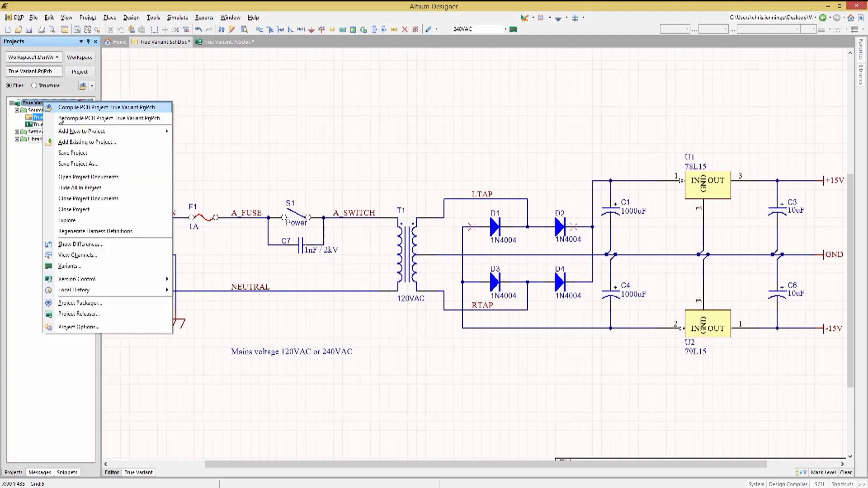
# Step: Reopen Variant Management and switch C1's 240VAC variation from Not Fitted to Alternate Part
pyautogui.click(70, 266)
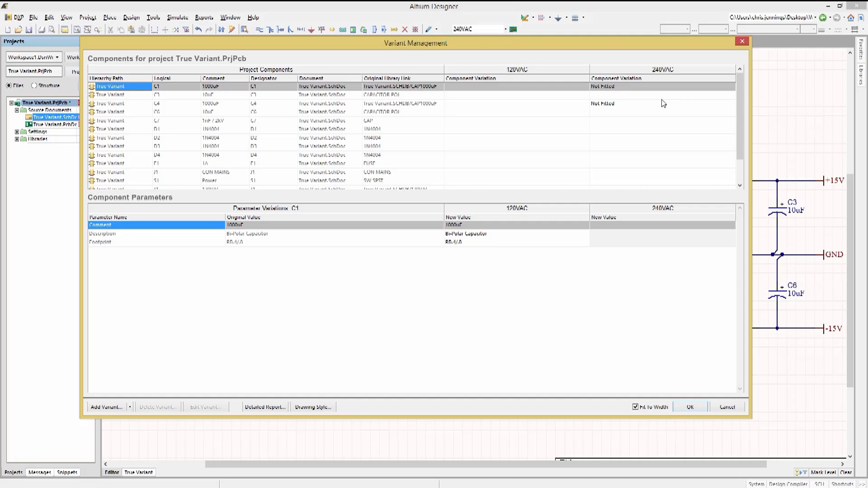
pyautogui.click(622, 88)
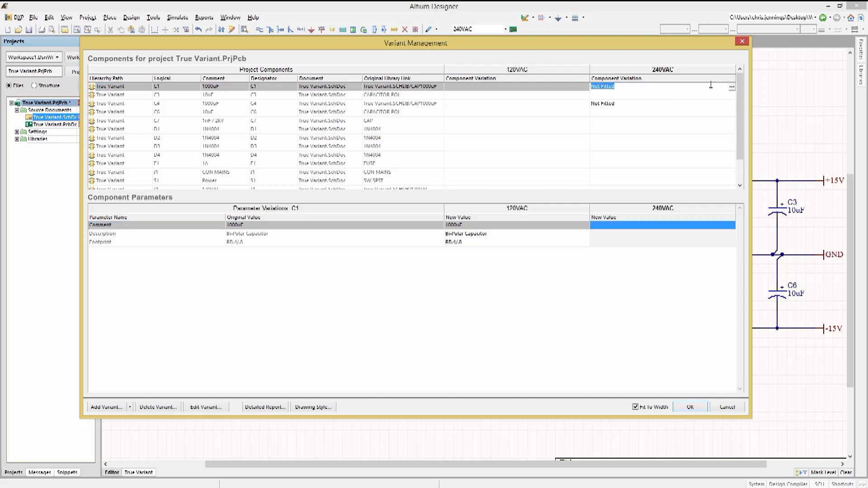
pyautogui.click(732, 89)
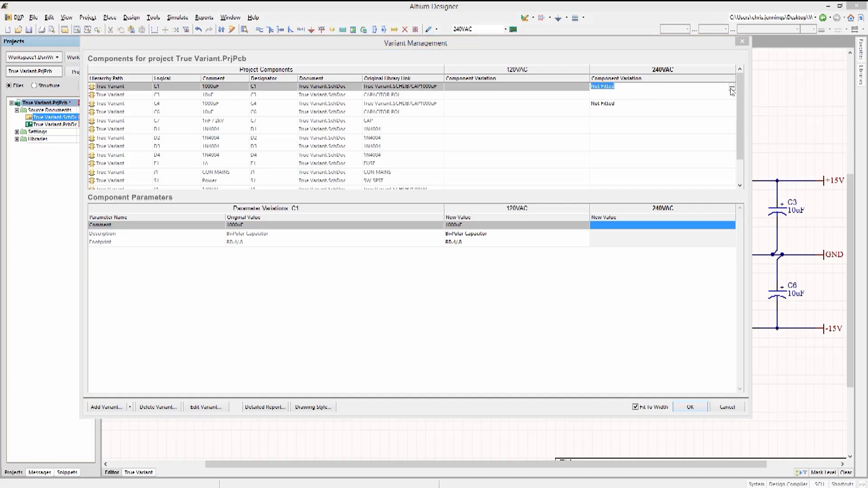
pyautogui.click(351, 219)
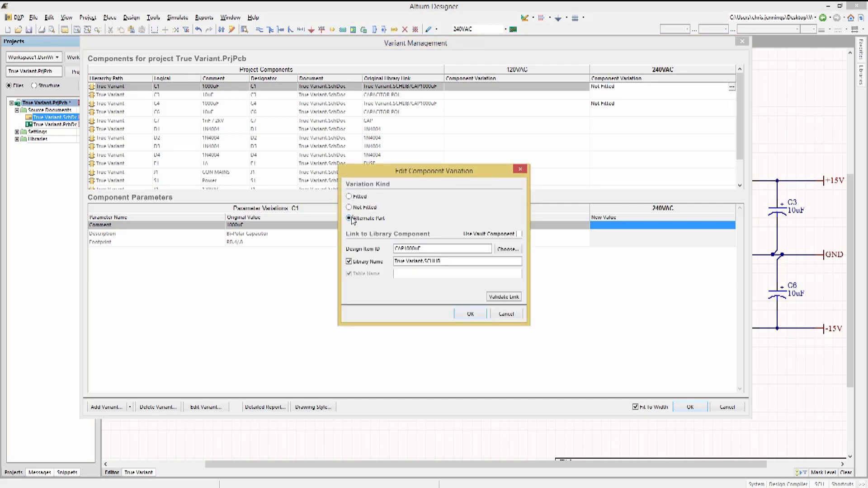
# Step: Link C1's 240VAC alternate part to CAP2000uF from the True Variant.SCHLIB library
pyautogui.click(505, 251)
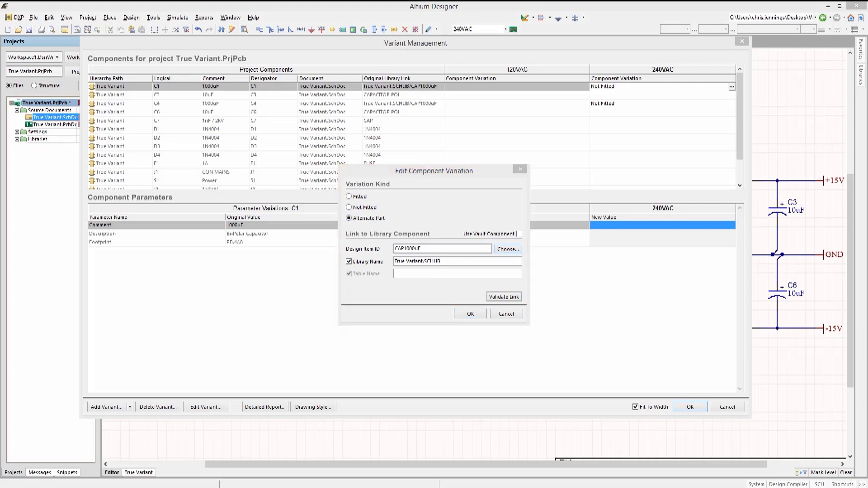
pyautogui.moveTo(232, 183); pyautogui.dragTo(270, 134)
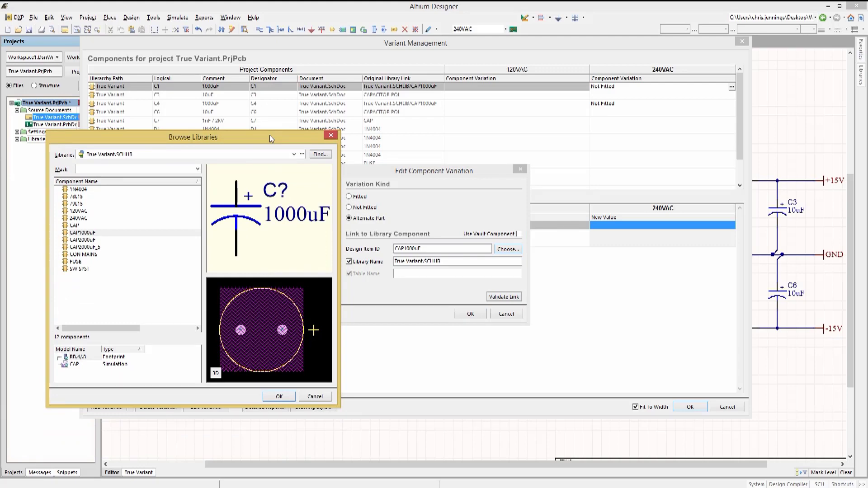
pyautogui.moveTo(269, 135); pyautogui.dragTo(266, 128)
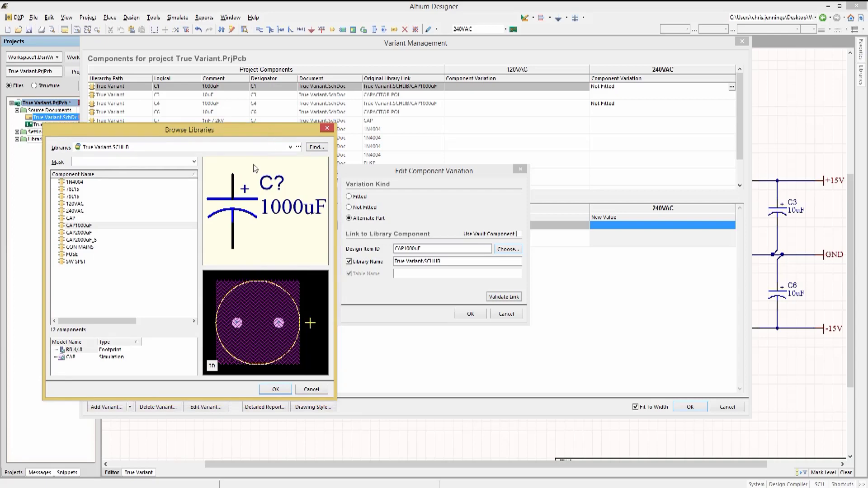
pyautogui.click(78, 232)
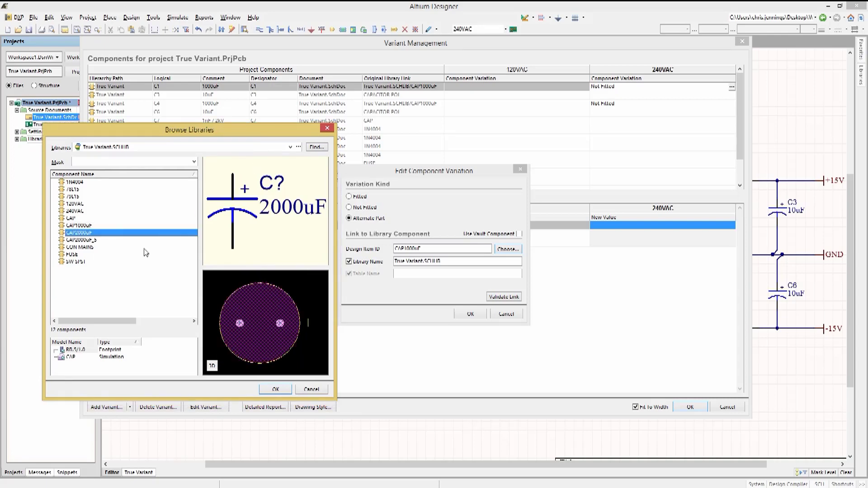
pyautogui.click(274, 390)
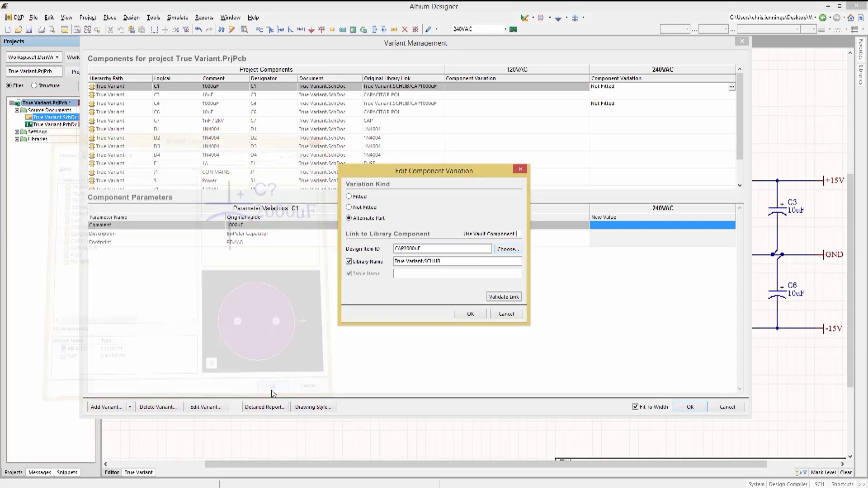
# Step: Confirm the CAP2000uF alternate for C1, copy it to C4's 240VAC cell, and close Variant Management
pyautogui.click(471, 314)
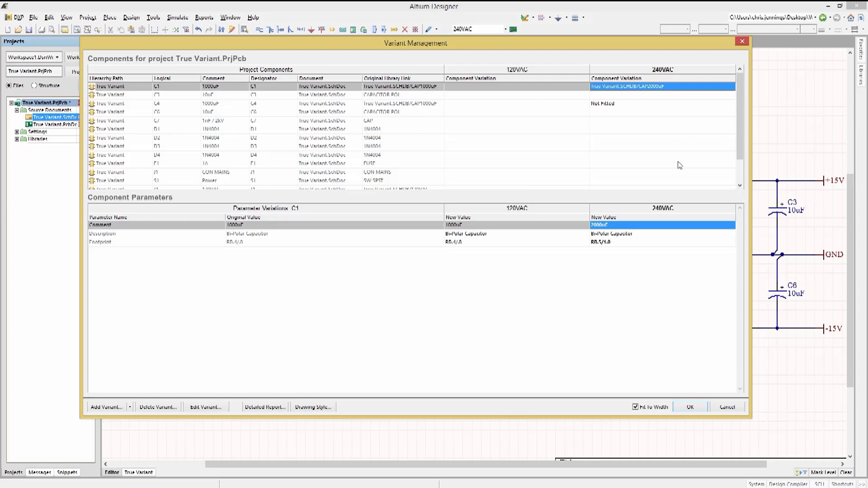
pyautogui.click(601, 104)
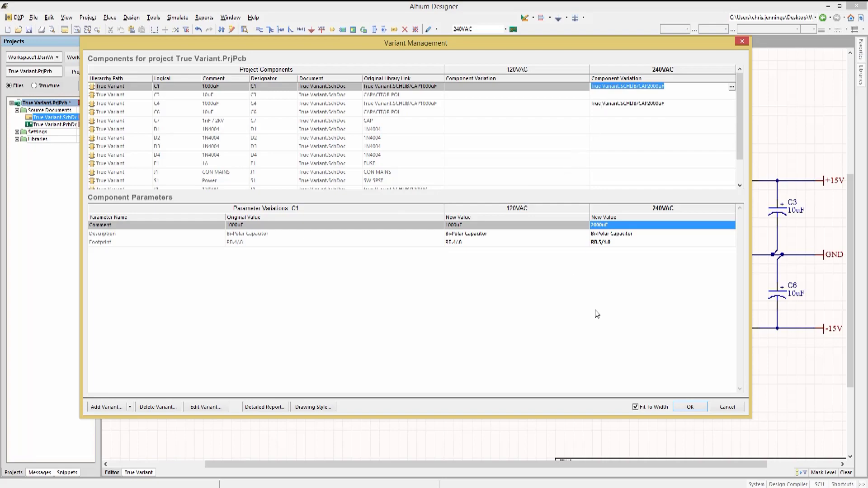
pyautogui.click(690, 408)
# Step: Update the PCB document from the schematic and execute the engineering change order
pyautogui.click(131, 17)
pyautogui.click(154, 25)
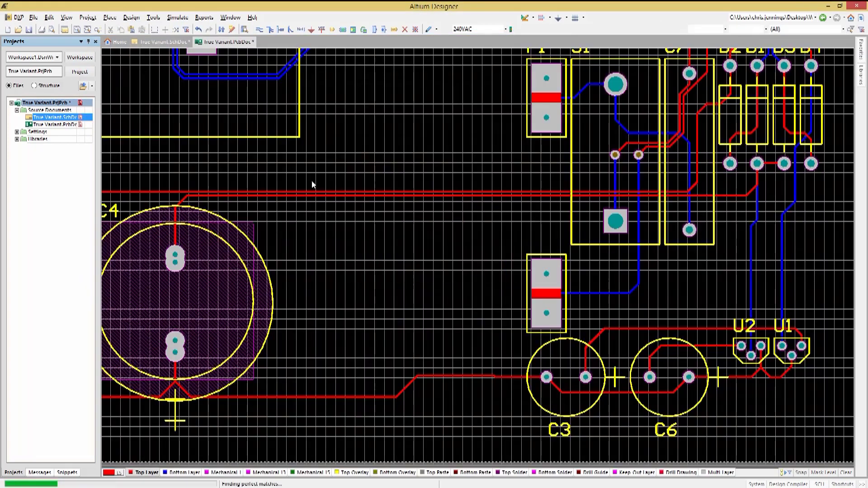
pyautogui.click(182, 255)
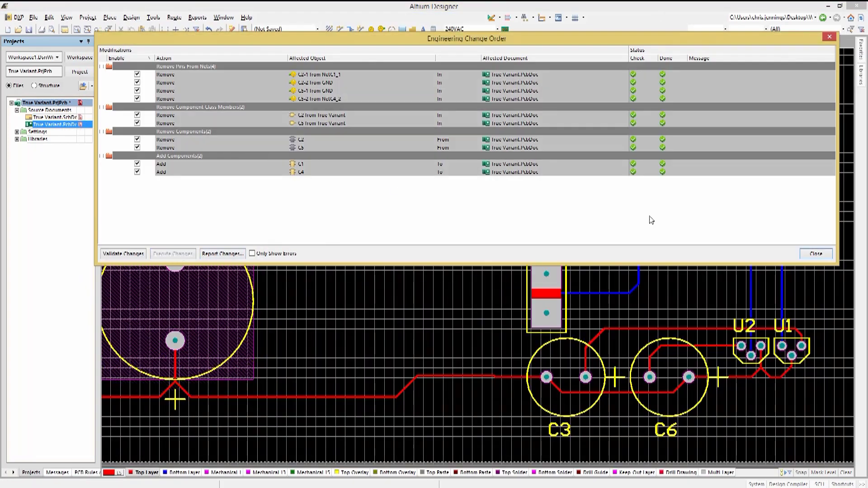
pyautogui.click(812, 254)
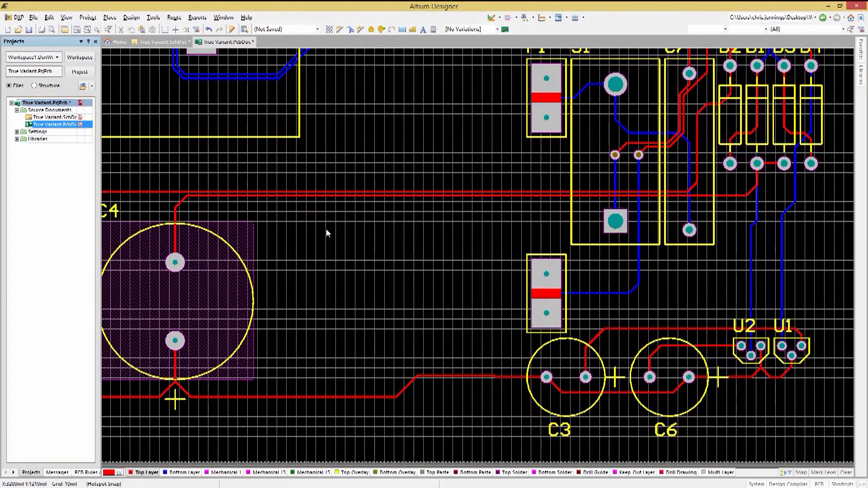
# Step: Stack the new 2000uF capacitor footprints over C4 and C1 on the board
pyautogui.keyDown('ctrl'); pyautogui.scroll(-4, 316, 227); pyautogui.keyUp('ctrl')
pyautogui.moveTo(595, 262); pyautogui.dragTo(255, 244)
pyautogui.moveTo(685, 261); pyautogui.dragTo(170, 239)
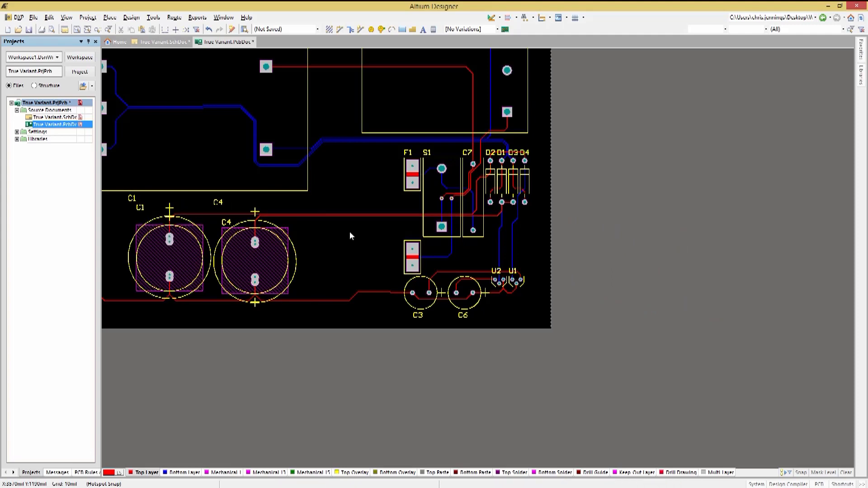
# Step: Preview the board as the 120VAC variant, then switch back to 240VAC
pyautogui.click(479, 29)
pyautogui.click(470, 50)
pyautogui.click(479, 28)
pyautogui.click(460, 54)
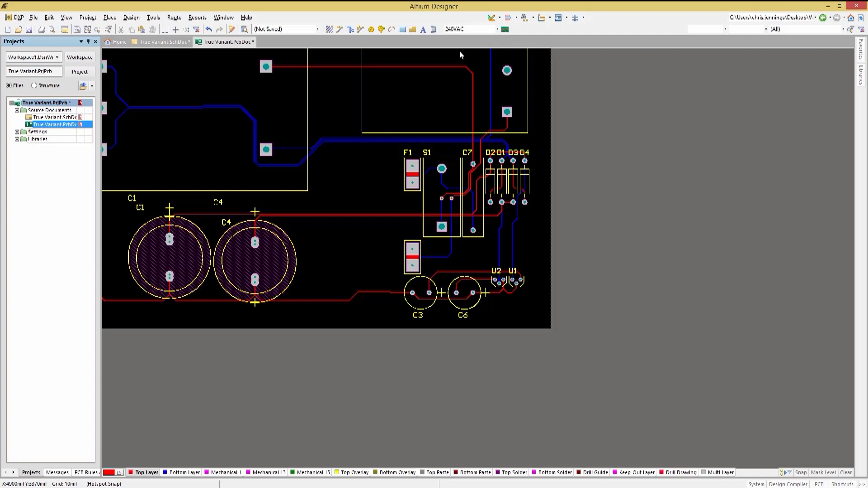
# Step: Show the board in 3D, previewing 120VAC and then [No Variations]
pyautogui.press('3')
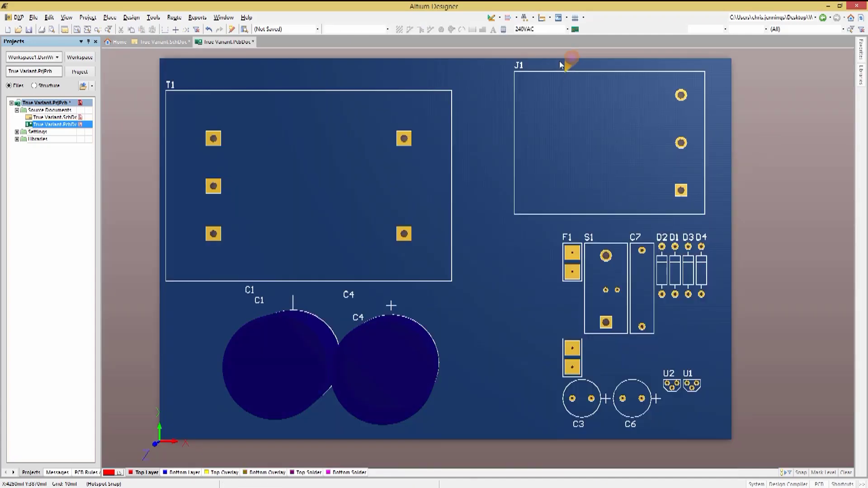
pyautogui.click(567, 30)
pyautogui.click(540, 45)
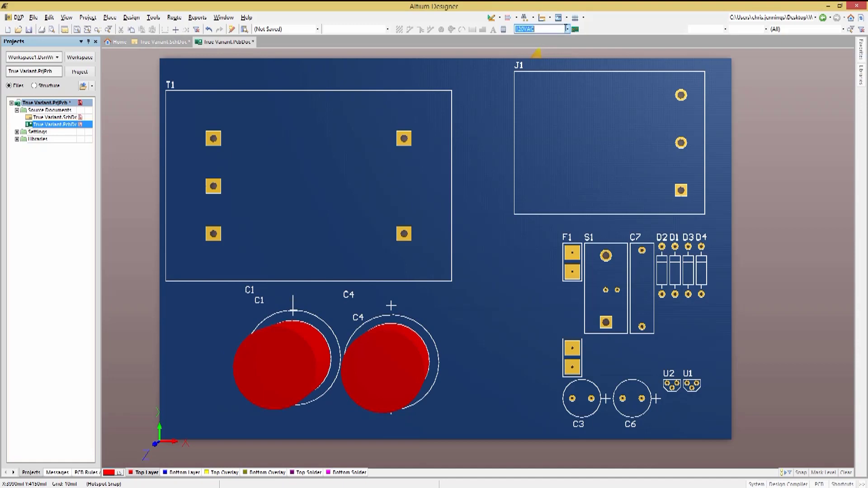
pyautogui.click(568, 30)
pyautogui.click(546, 37)
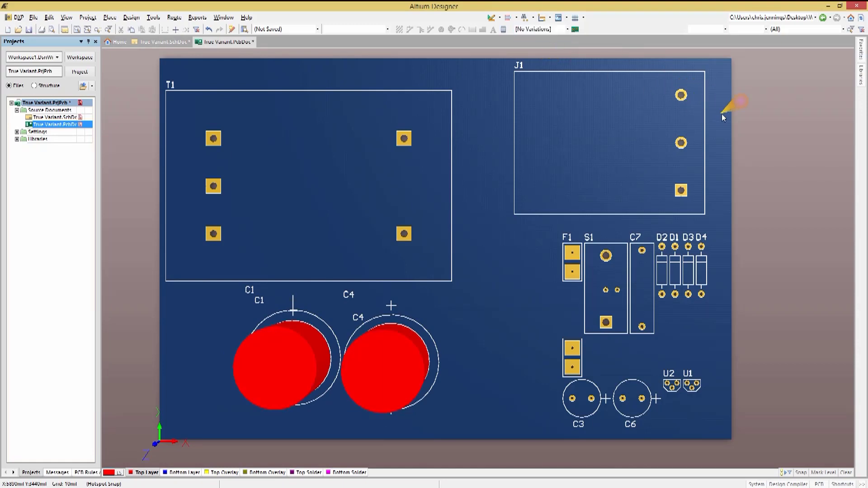
pyautogui.click(16, 132)
# Step: Open Job1.OutJob, set its variant to 240VAC, then choose a different variant per output
pyautogui.doubleClick(50, 146)
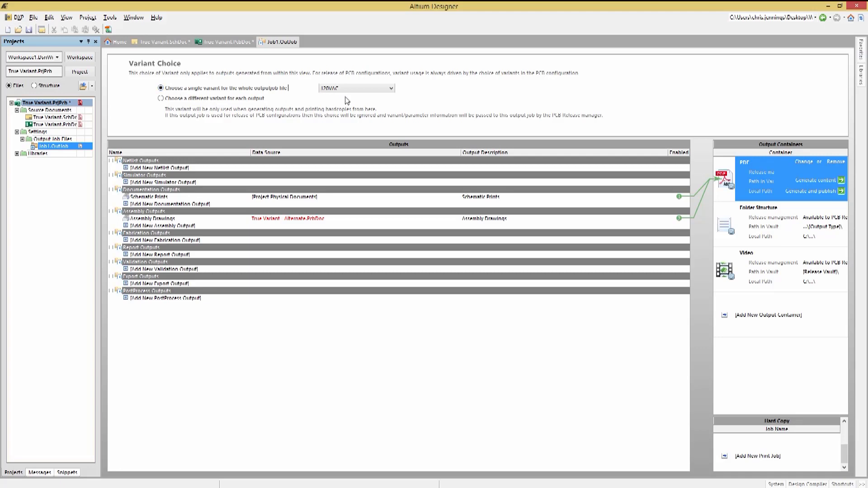
pyautogui.click(387, 89)
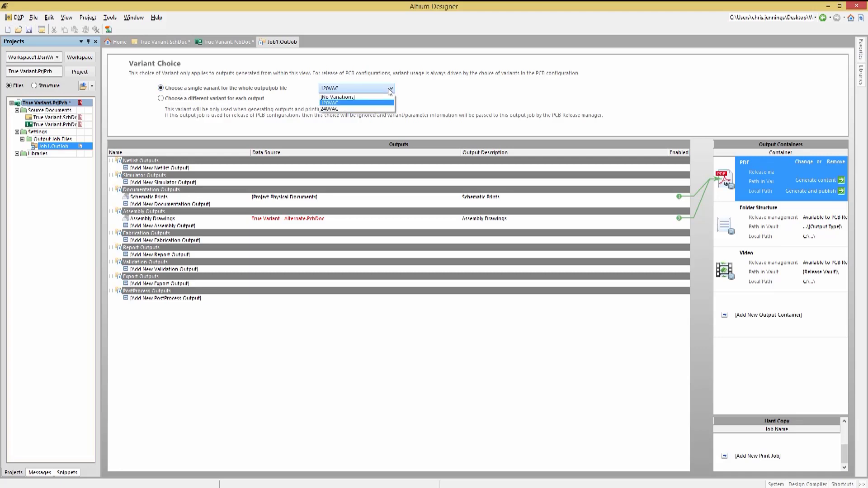
pyautogui.click(351, 108)
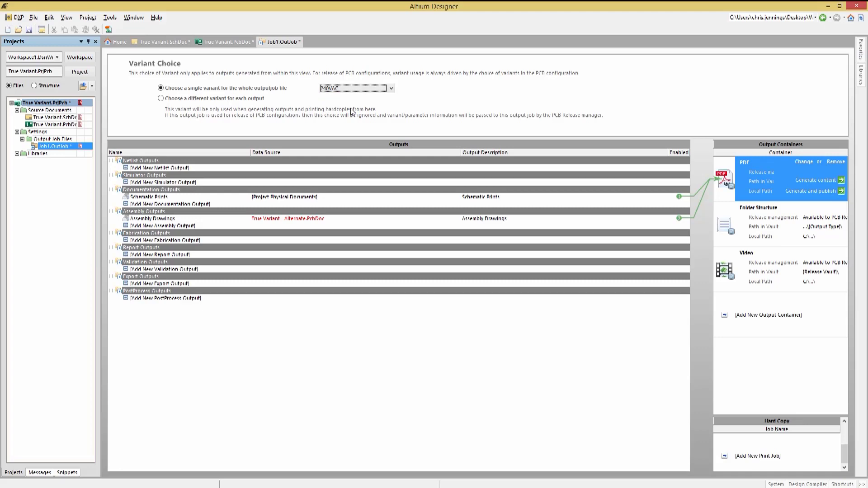
pyautogui.click(161, 99)
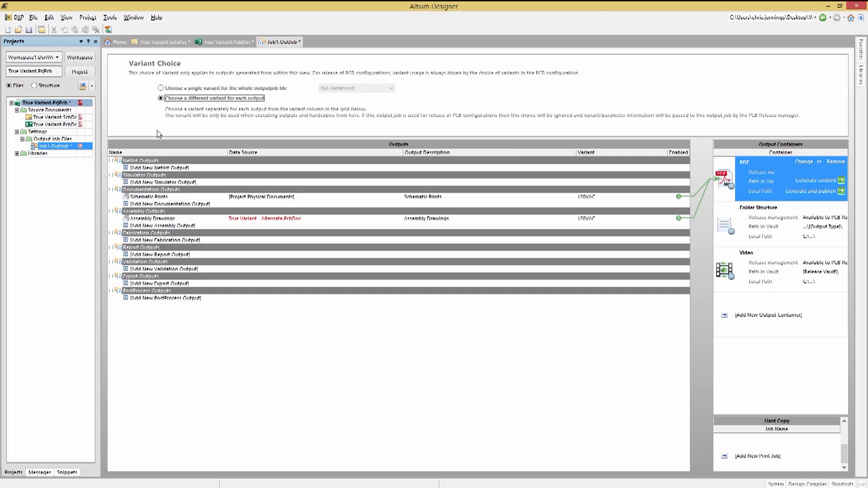
# Step: Add a project Bill of Materials output and set its variant to 120VAC
pyautogui.click(149, 254)
pyautogui.moveTo(172, 260)
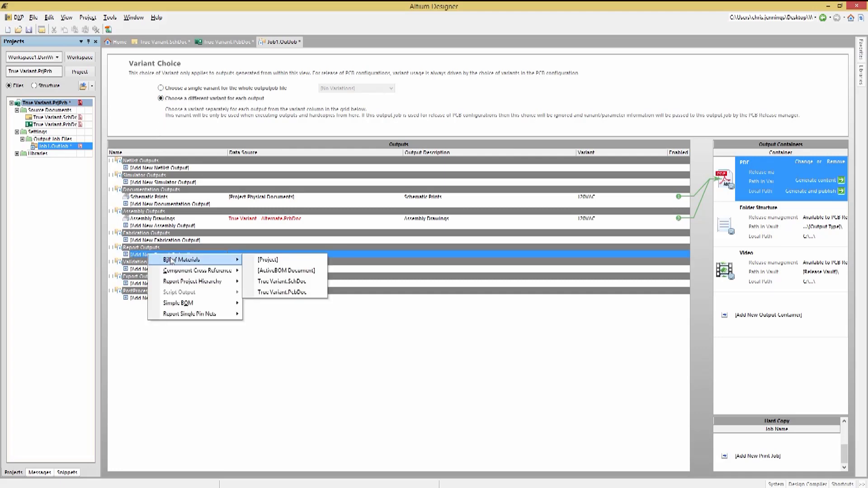
pyautogui.click(263, 261)
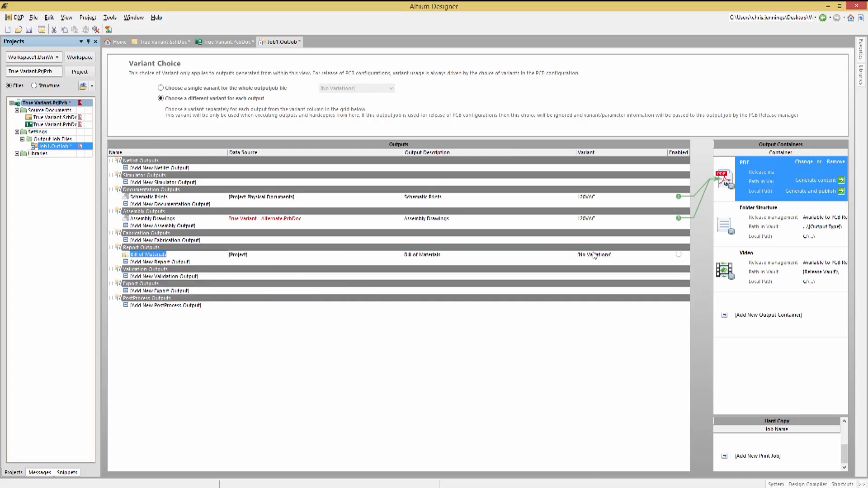
pyautogui.click(597, 255)
pyautogui.click(664, 255)
pyautogui.click(633, 271)
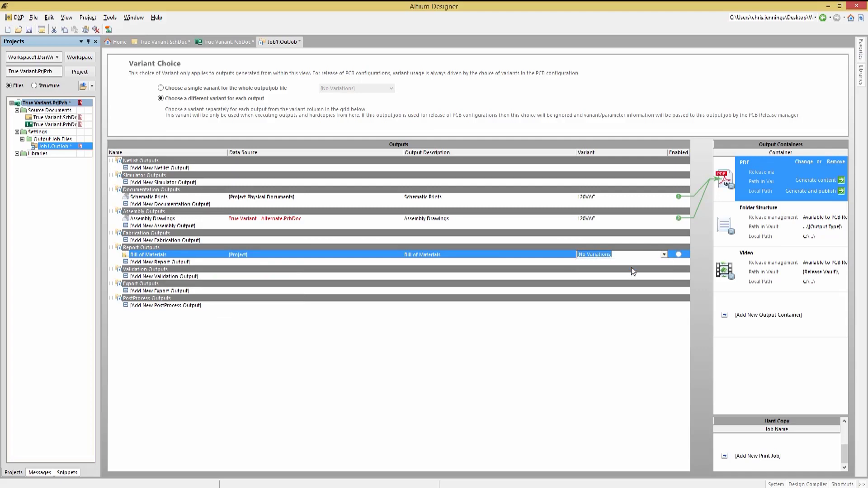
# Step: Add a second Bill of Materials output and set its variant to 240VAC
pyautogui.click(149, 265)
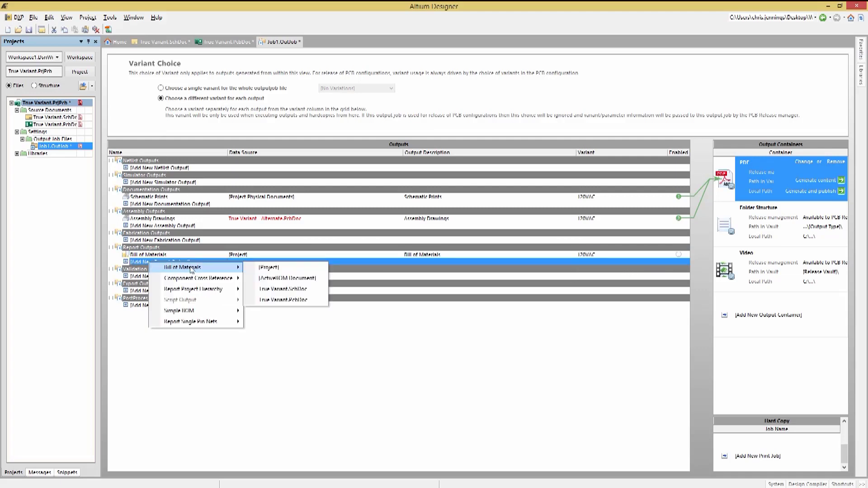
pyautogui.click(265, 270)
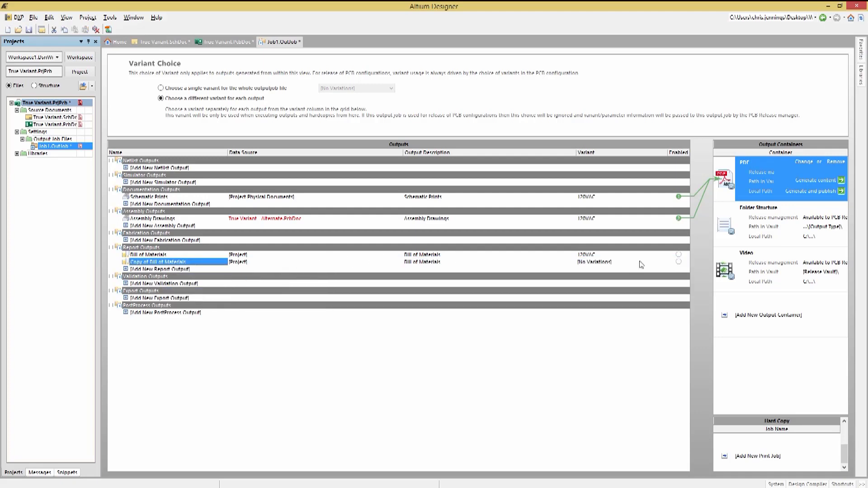
pyautogui.click(599, 268)
pyautogui.moveTo(626, 272)
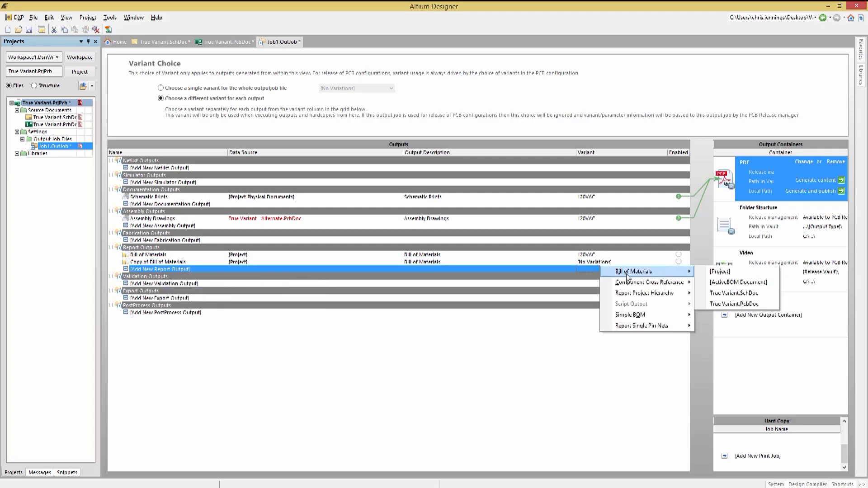
pyautogui.click(589, 263)
pyautogui.click(662, 262)
pyautogui.click(616, 280)
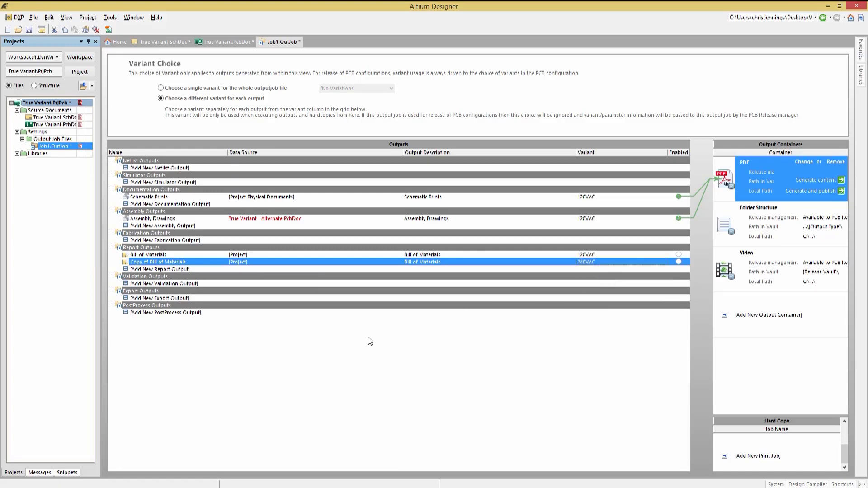